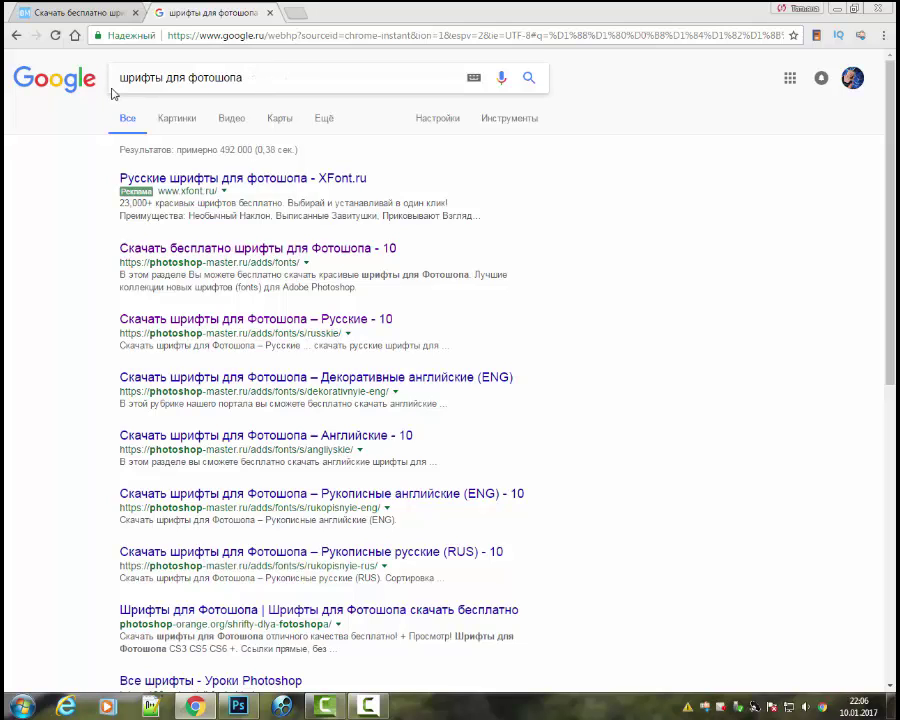
# Open the photoshop-master.ru 'Скачать бесплатно шрифты для Фотошопа' result in a new Chrome tab.
pyautogui.click(210, 185)
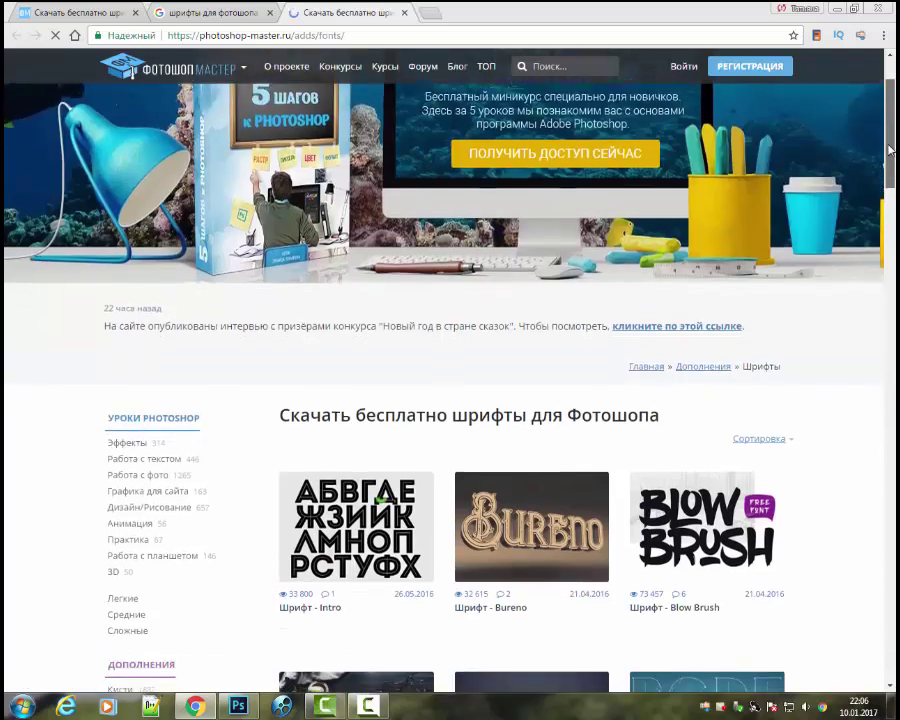
# Scroll the Photoshop-Master page down to the font grid listing Intro, Bureno and Blow Brush.
pyautogui.moveTo(890, 120)
pyautogui.mouseDown()
pyautogui.moveTo(893, 295)
pyautogui.moveTo(893, 175)
pyautogui.mouseUp()
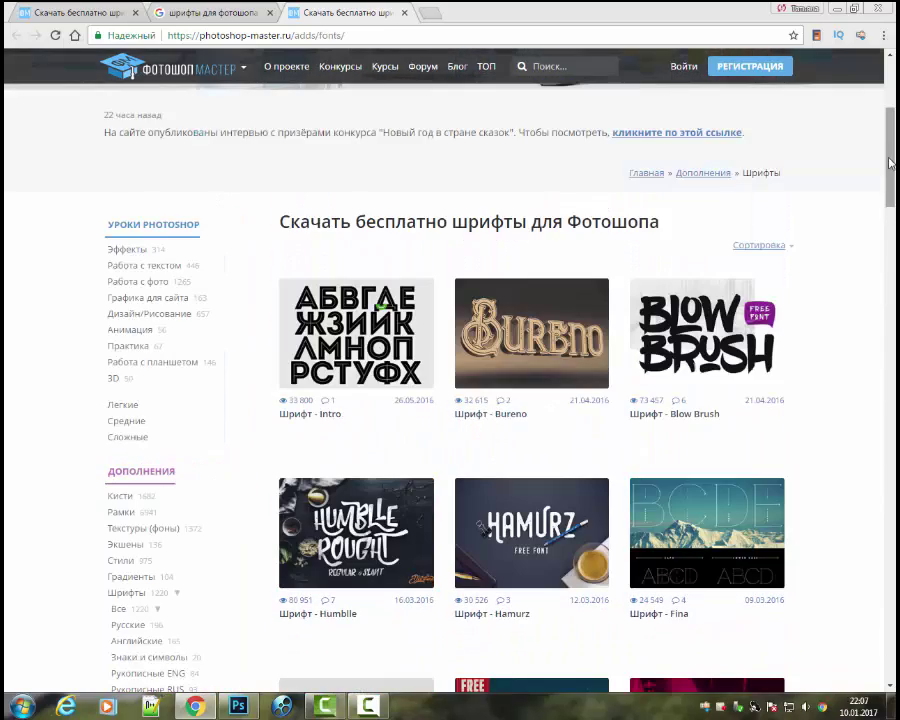
pyautogui.moveTo(356, 333)
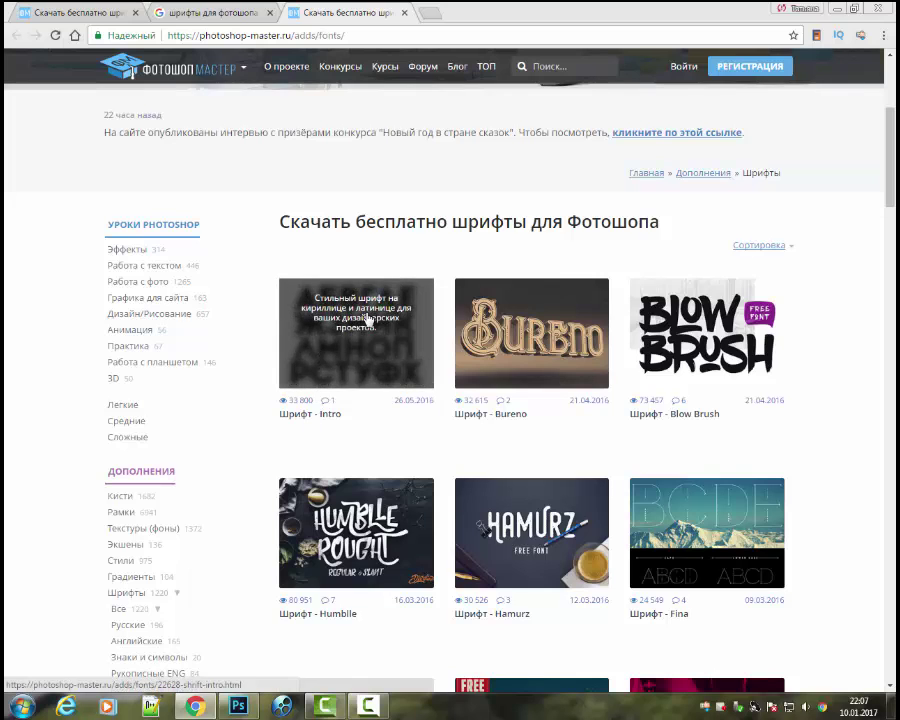
# Open the Intro font page, scroll to its 'Скачать шрифт - Intro' button, and minimize Chrome.
pyautogui.click(295, 414)
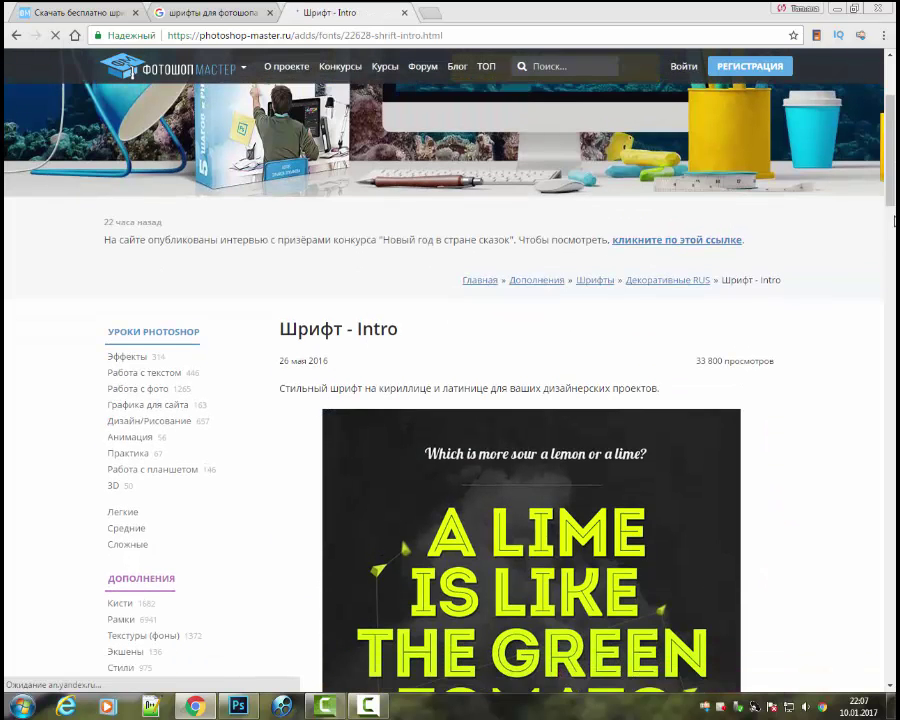
pyautogui.scroll(-5, 295, 421)
pyautogui.scroll(-2, 507, 510)
pyautogui.scroll(-2, 507, 510)
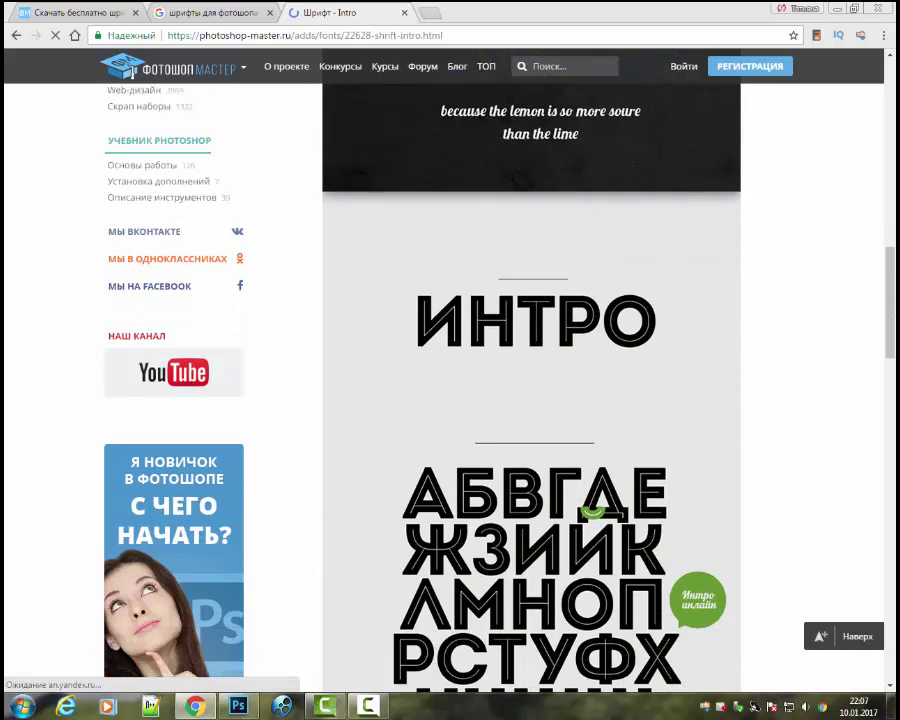
pyautogui.scroll(-5, 507, 510)
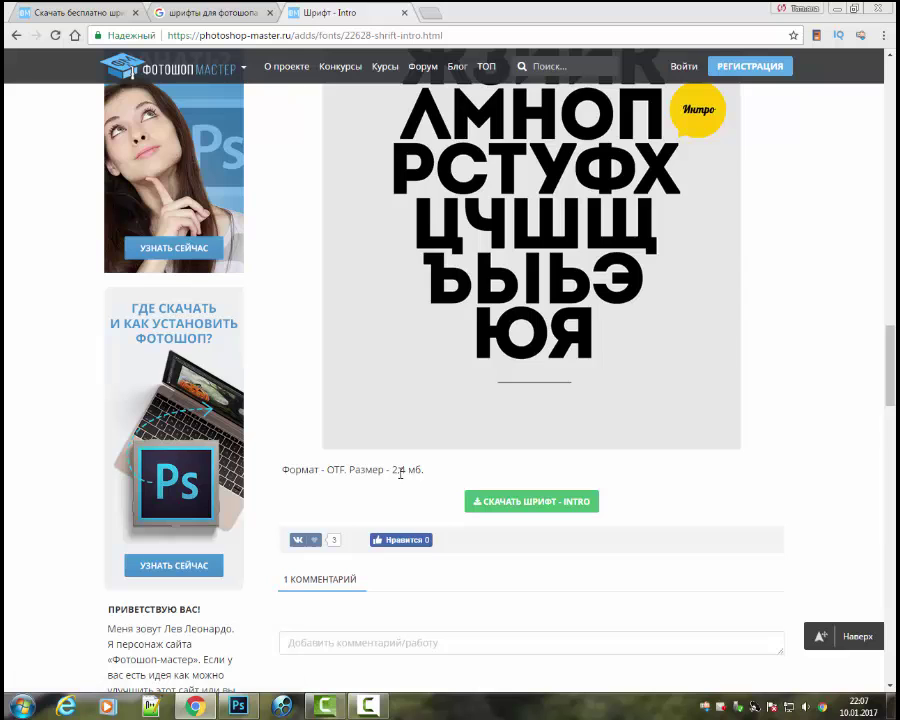
pyautogui.click(837, 10)
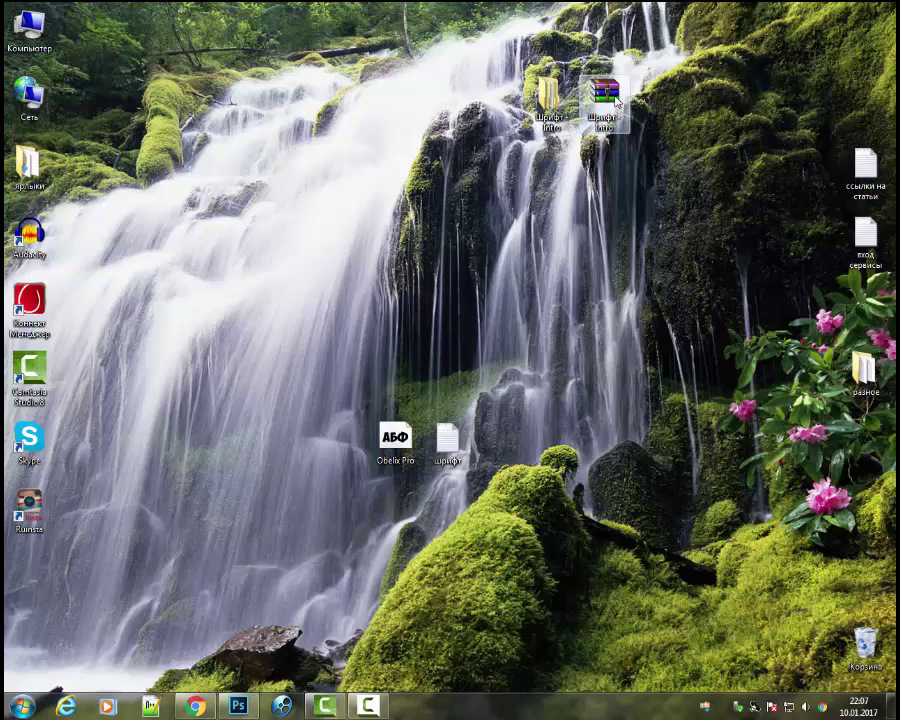
# Open the Шрифт Intro > intro folder and shrink its window to show the desktop.
pyautogui.doubleClick(551, 100)
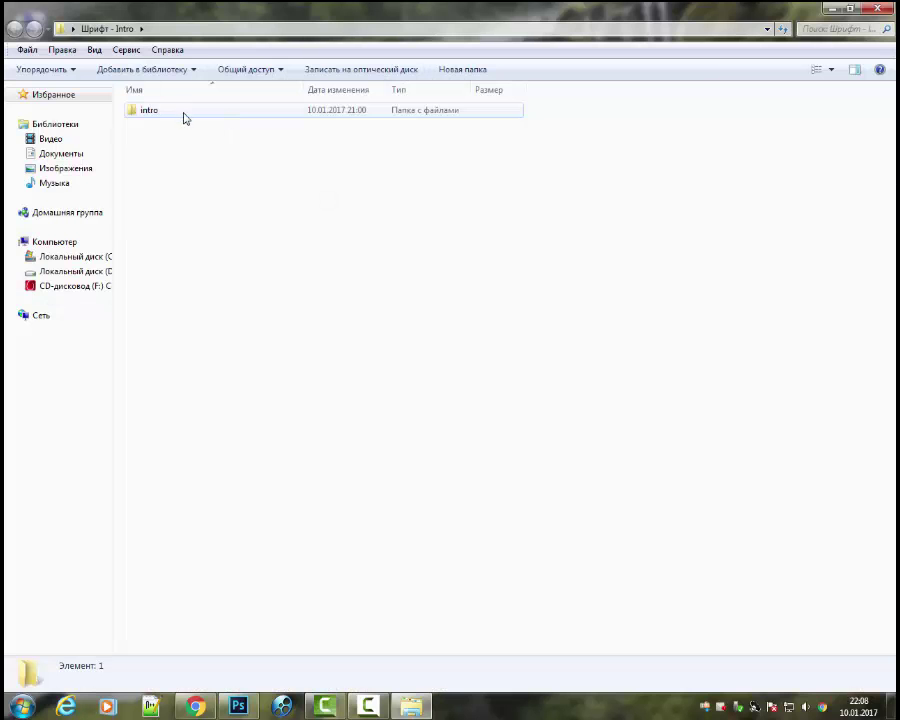
pyautogui.doubleClick(183, 112)
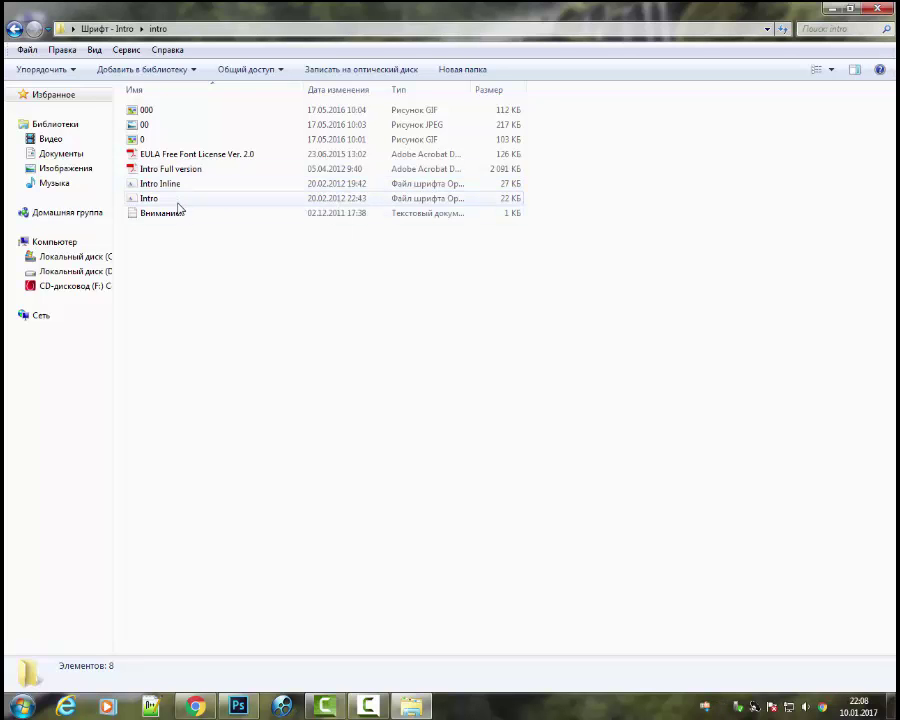
pyautogui.press('super+Down')
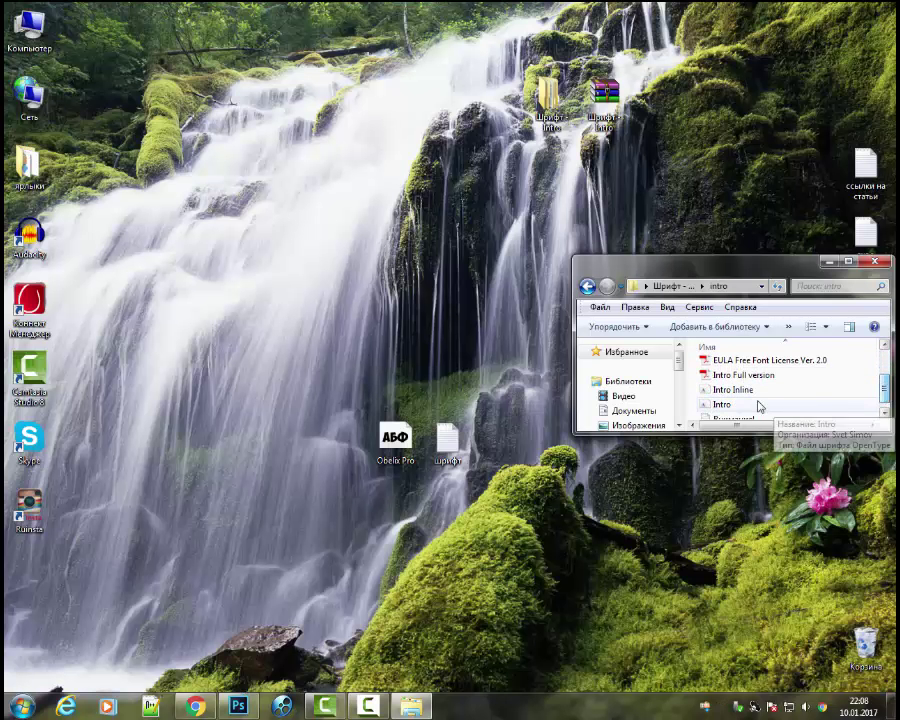
# Move the Intro Inline and Intro font files onto the desktop and close the folder.
pyautogui.moveTo(741, 393); pyautogui.dragTo(400, 245)
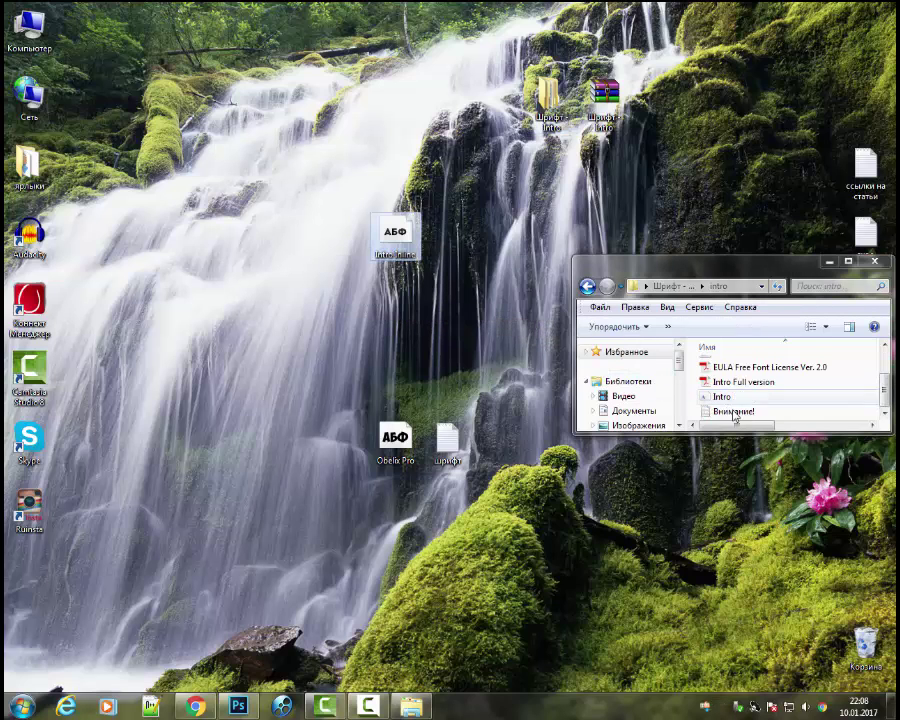
pyautogui.click(760, 367)
pyautogui.keyDown('shift'); pyautogui.click(765, 401); pyautogui.keyUp('shift')
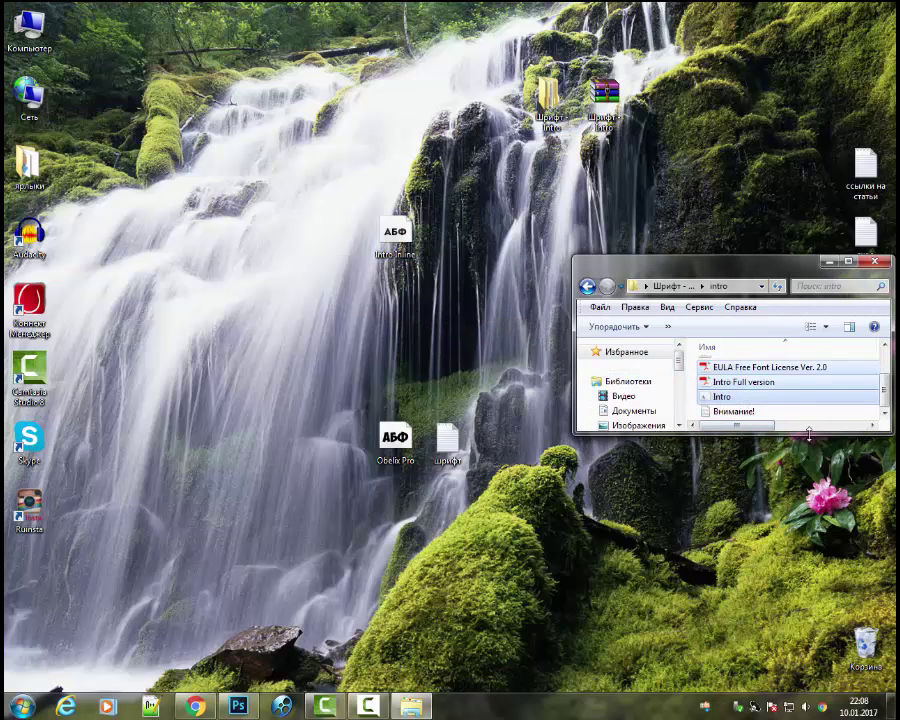
pyautogui.moveTo(765, 405); pyautogui.dragTo(405, 314)
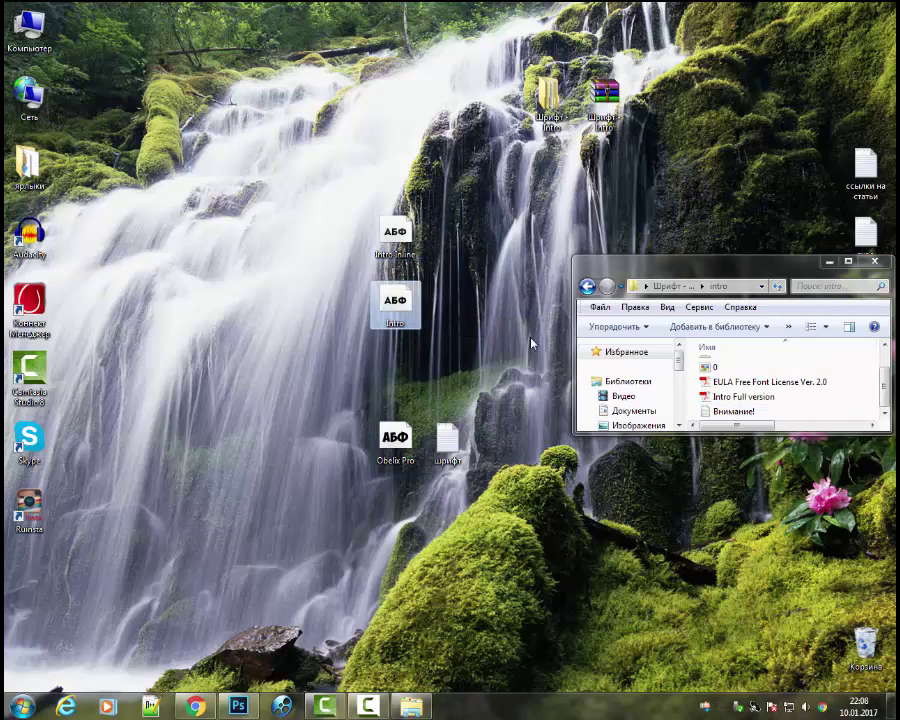
pyautogui.click(874, 261)
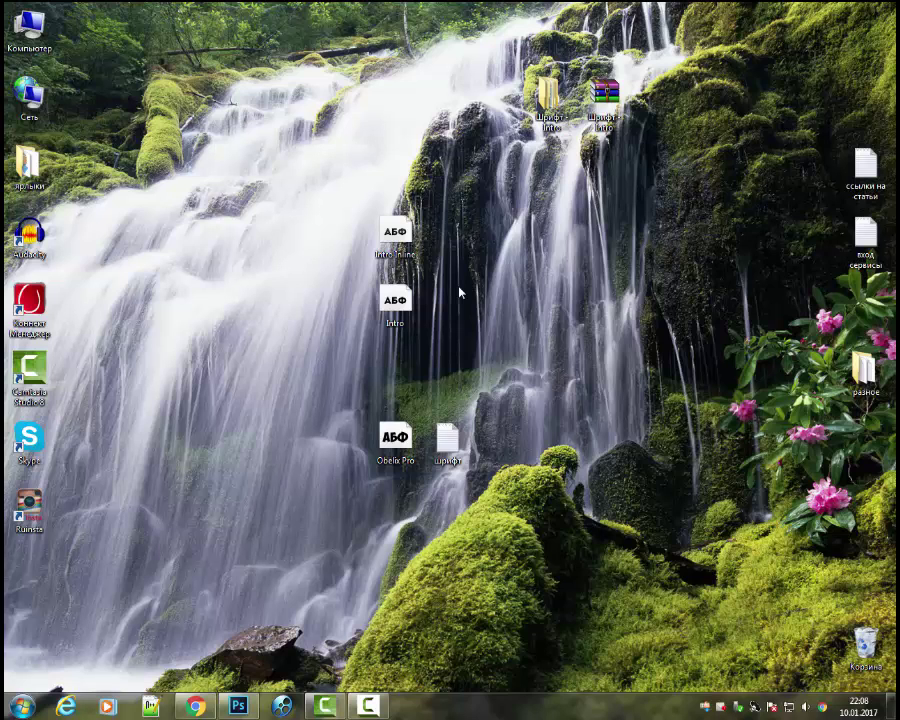
# Open the Fonts folder from Start > Control Panel.
pyautogui.click(22, 706)
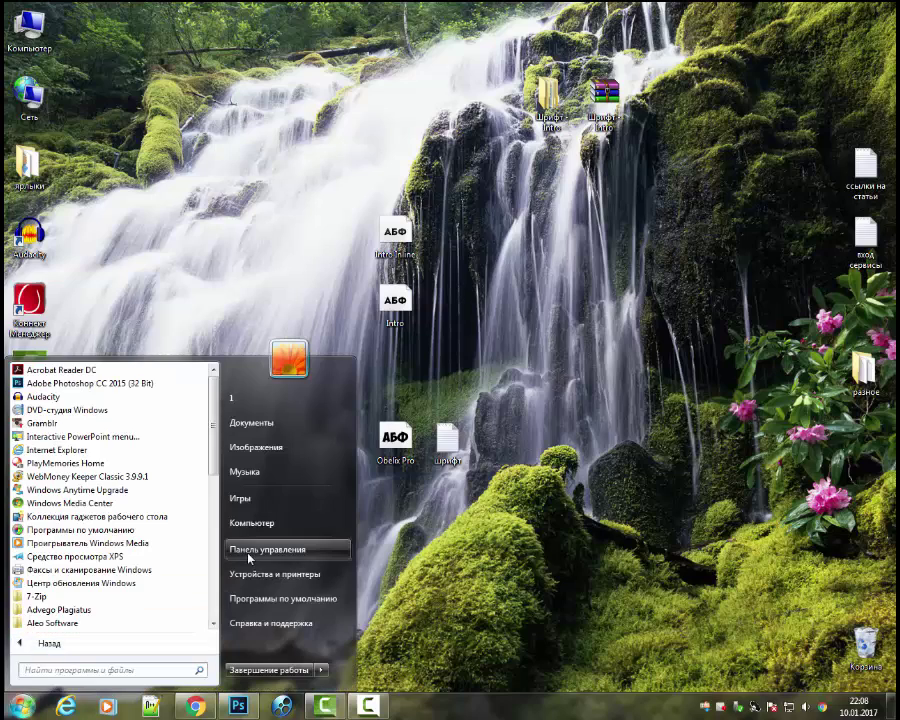
pyautogui.click(300, 549)
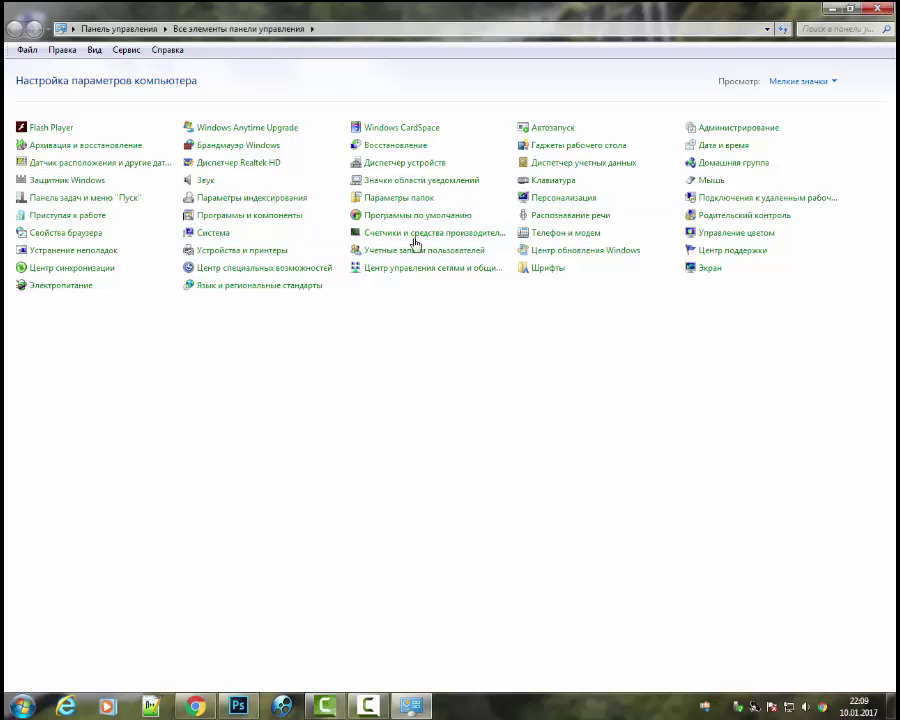
pyautogui.click(546, 269)
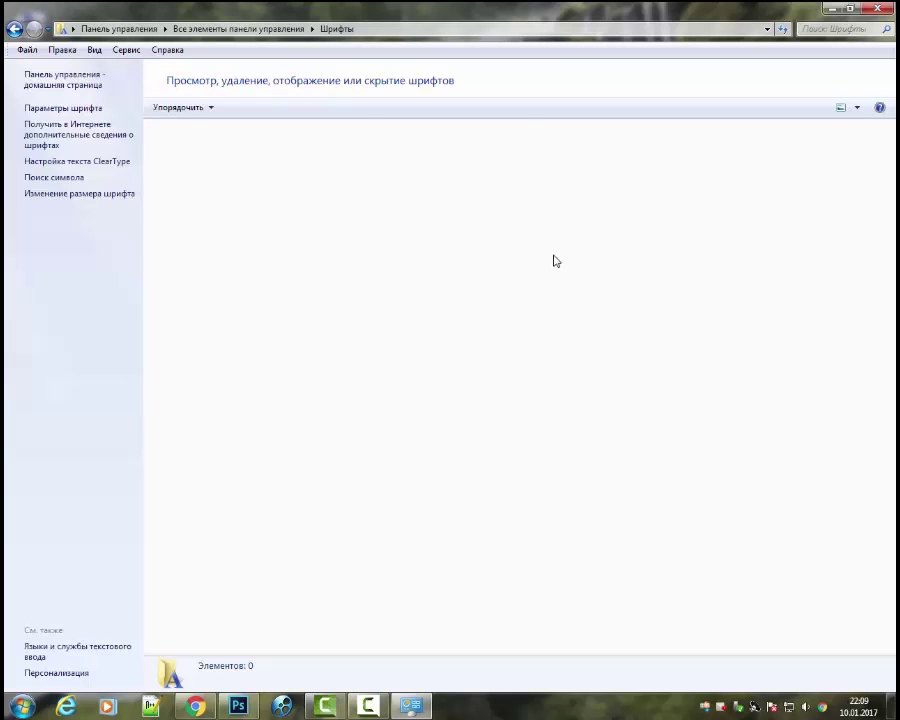
pyautogui.hotkey('alt', 'Left')
pyautogui.rightClick(604, 270)
pyautogui.click(640, 280)
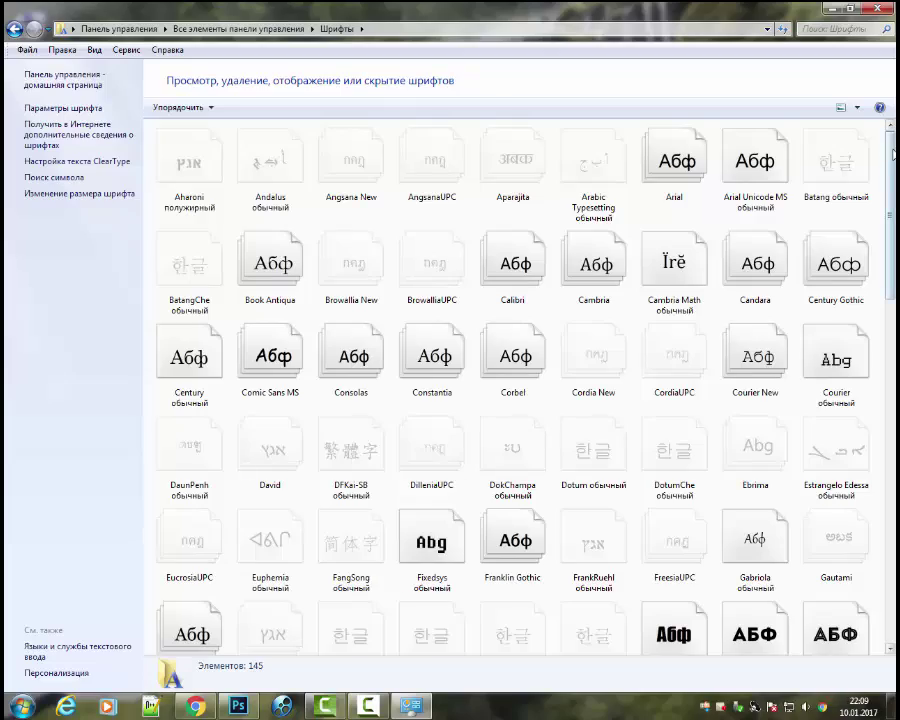
# Scroll through the installed fonts and restore the Fonts window to a small size.
pyautogui.scroll(-2, 765, 130)
pyautogui.scroll(-3, 750, 145)
pyautogui.scroll(-2, 752, 152)
pyautogui.scroll(-3, 752, 152)
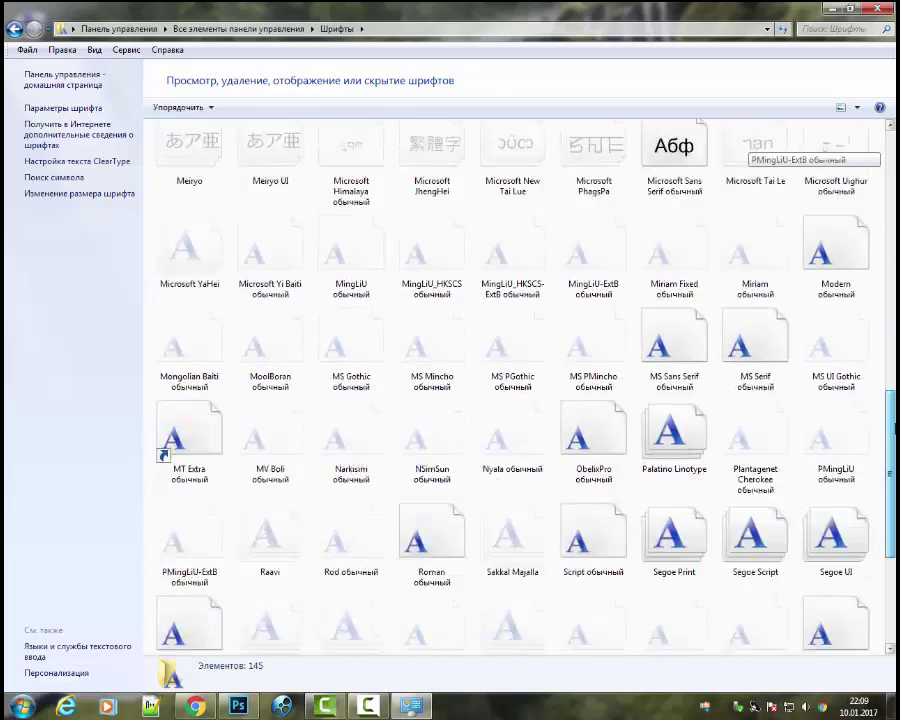
pyautogui.scroll(-3, 752, 152)
pyautogui.scroll(2, 752, 152)
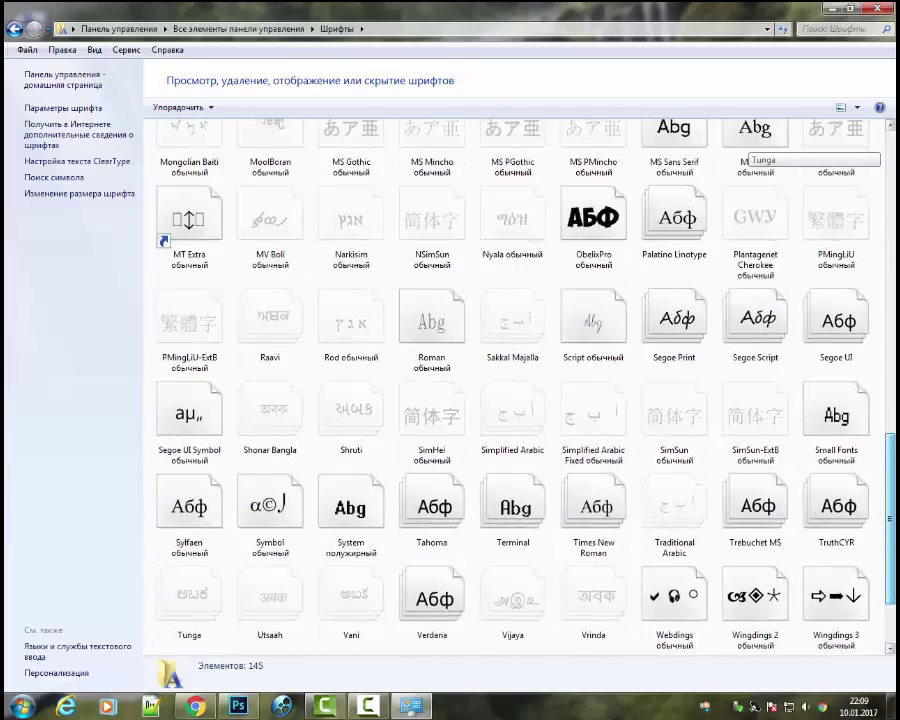
pyautogui.scroll(10, 752, 152)
pyautogui.click(851, 12)
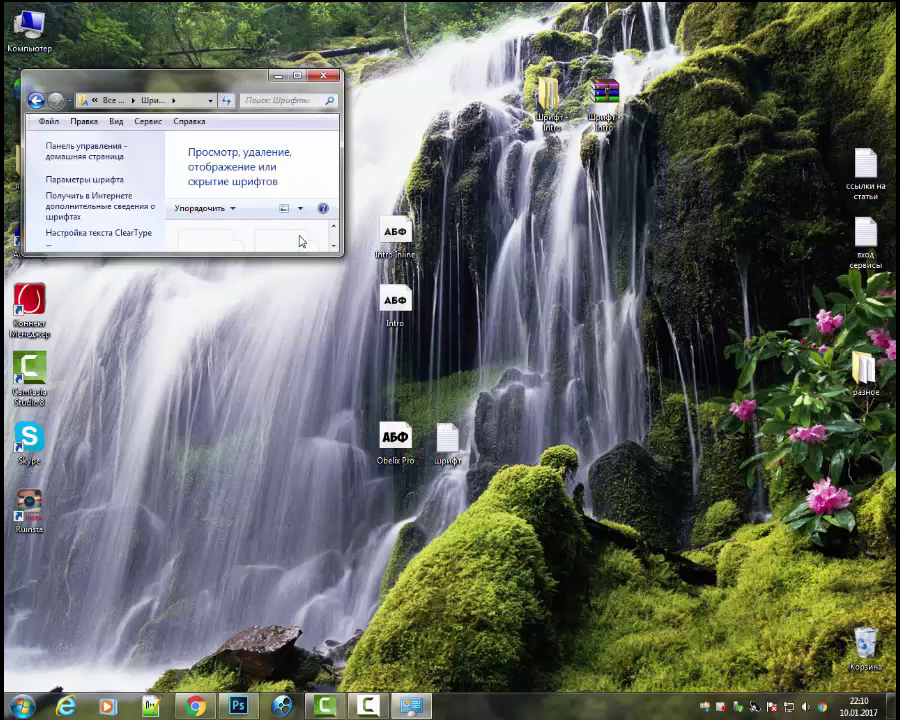
# Try dragging Intro Inline and Intro into Fonts, declining replacement and cancelling both times.
pyautogui.moveTo(316, 242); pyautogui.dragTo(301, 241)
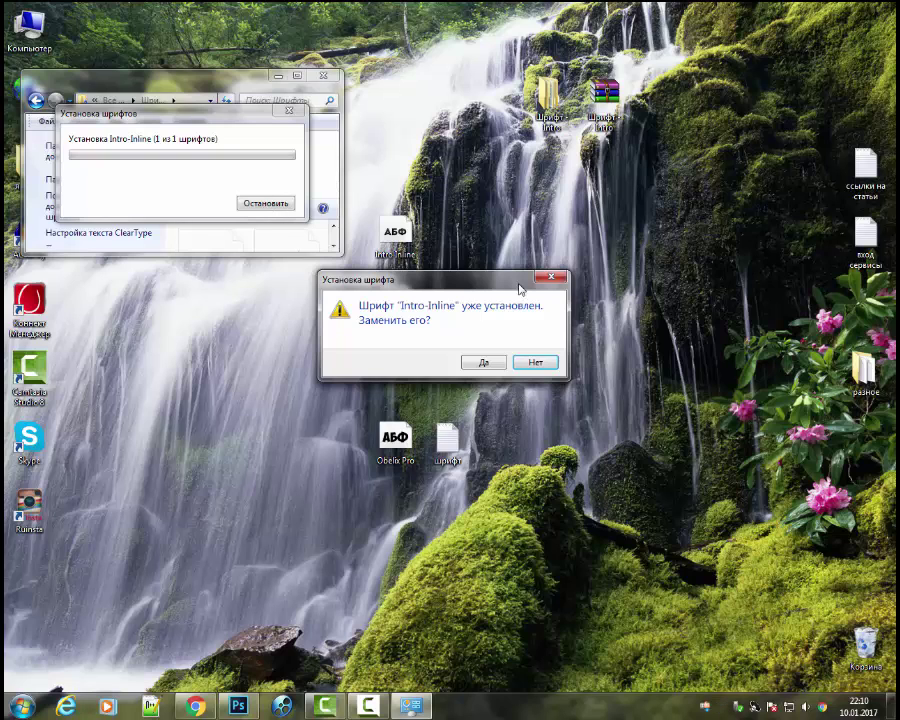
pyautogui.click(533, 363)
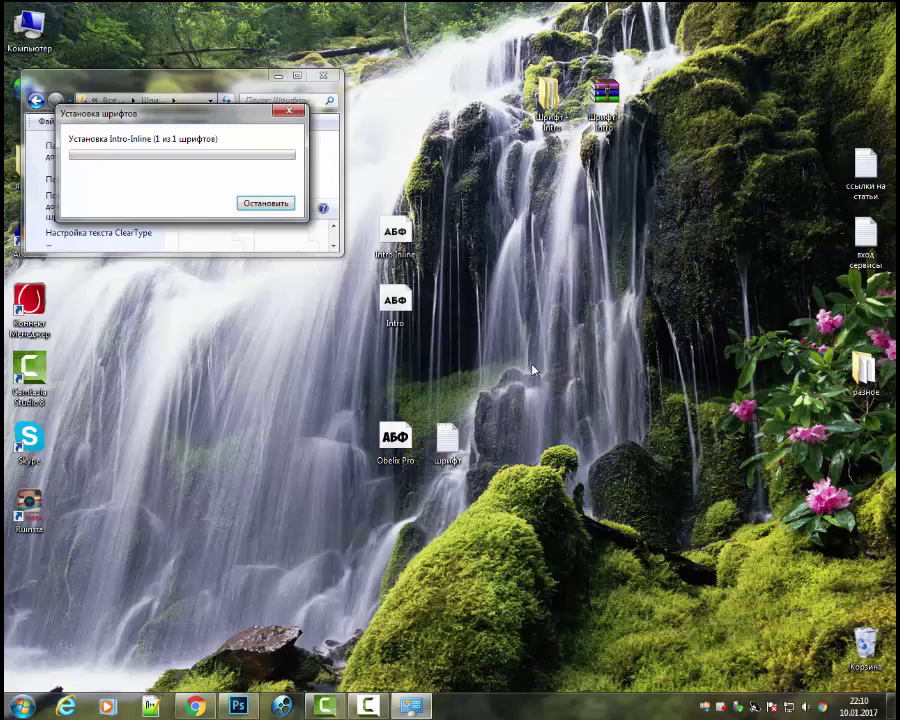
pyautogui.click(282, 206)
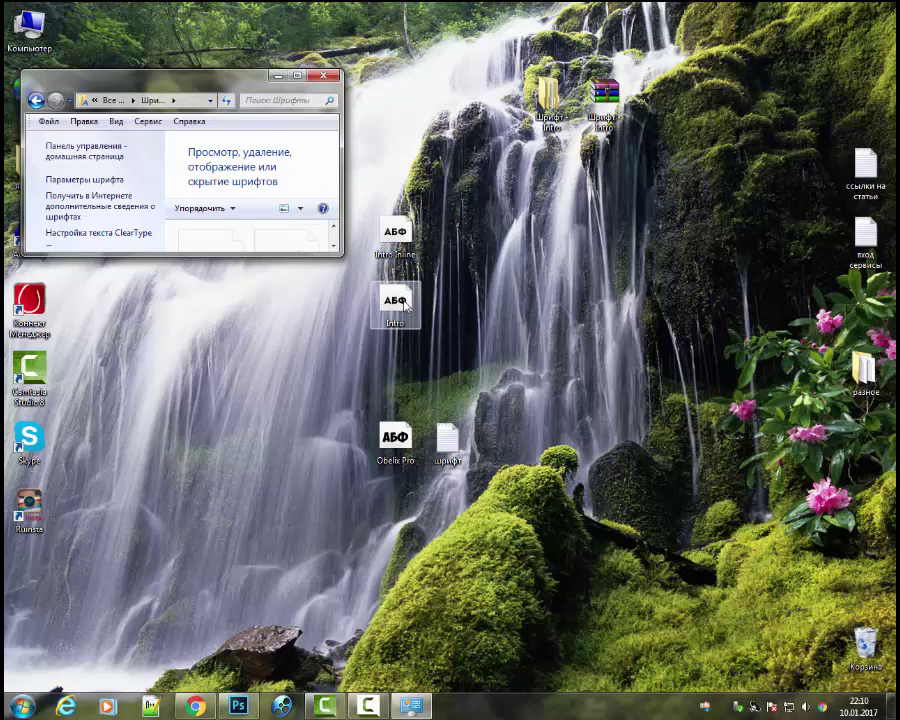
pyautogui.moveTo(403, 310)
pyautogui.mouseDown()
pyautogui.moveTo(271, 237)
pyautogui.moveTo(275, 246)
pyautogui.mouseUp()
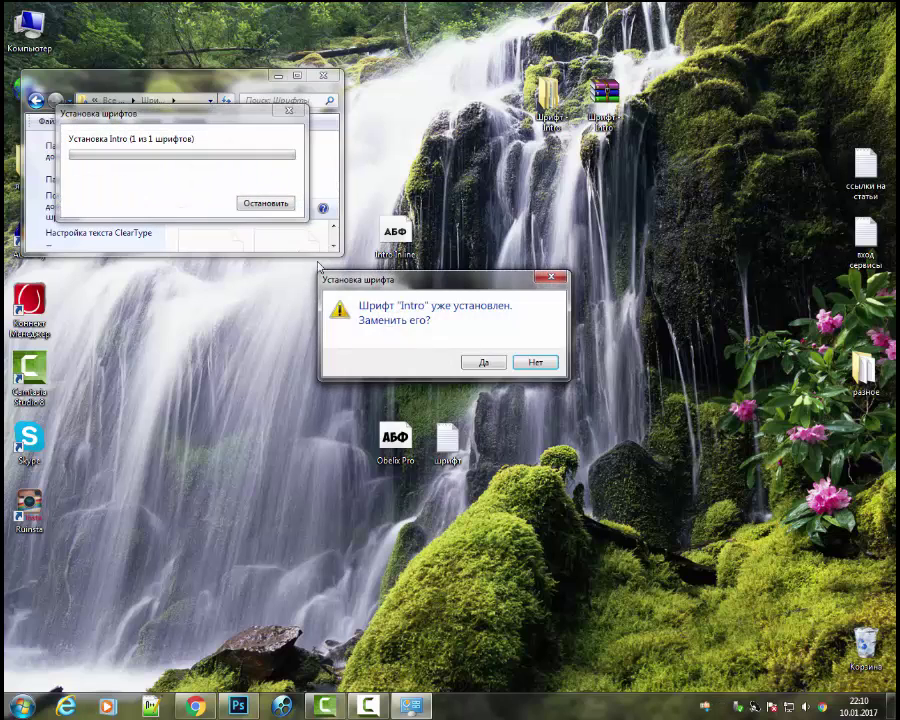
pyautogui.click(540, 362)
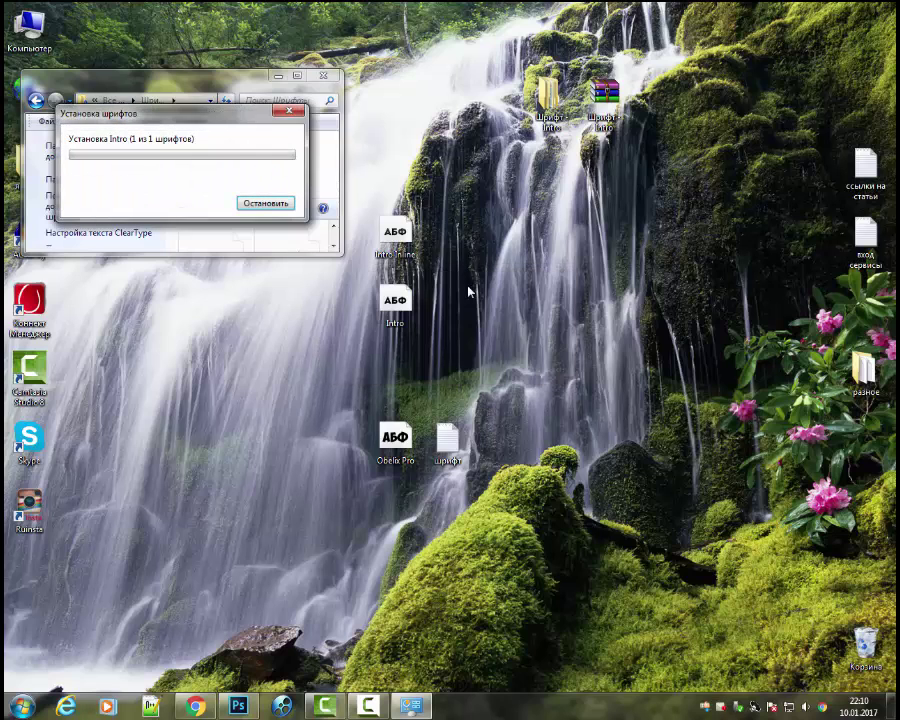
pyautogui.click(273, 205)
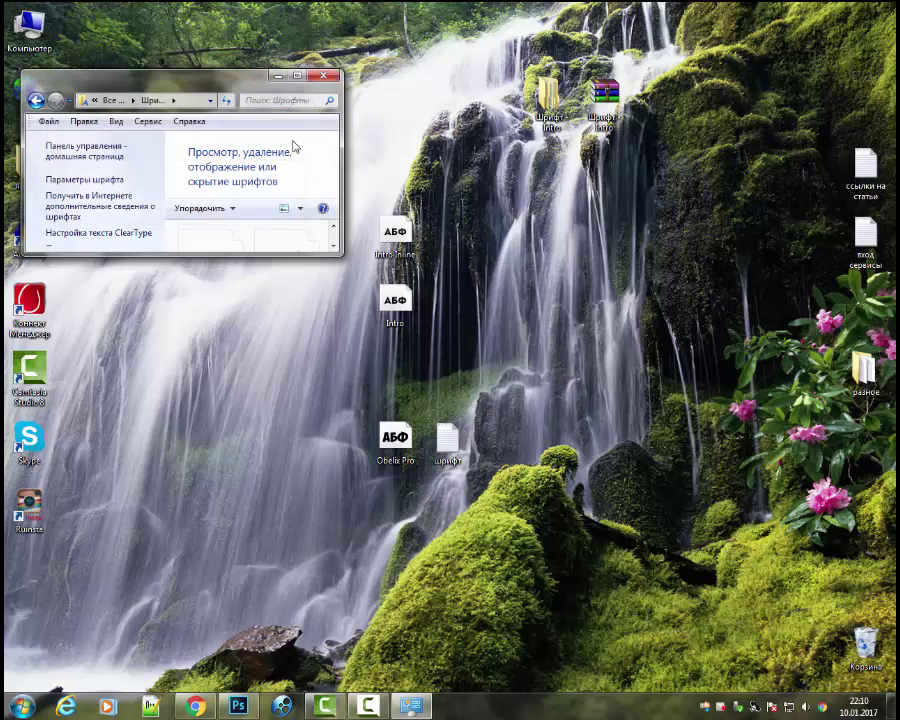
# Install the Intro font file via Установить, replace the existing copy, and close Fonts.
pyautogui.click(397, 306)
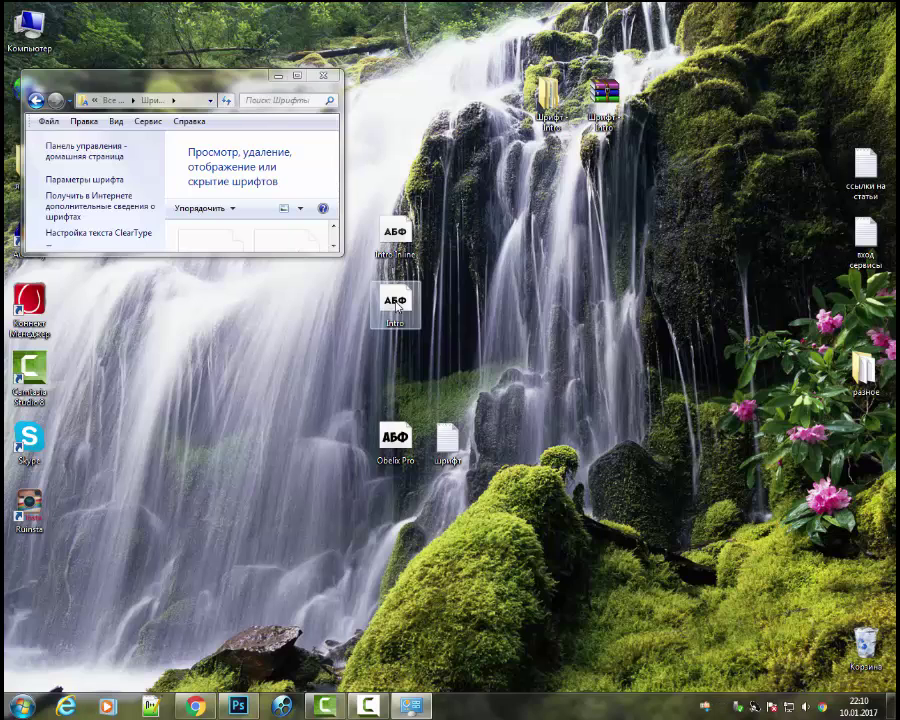
pyautogui.rightClick(397, 306)
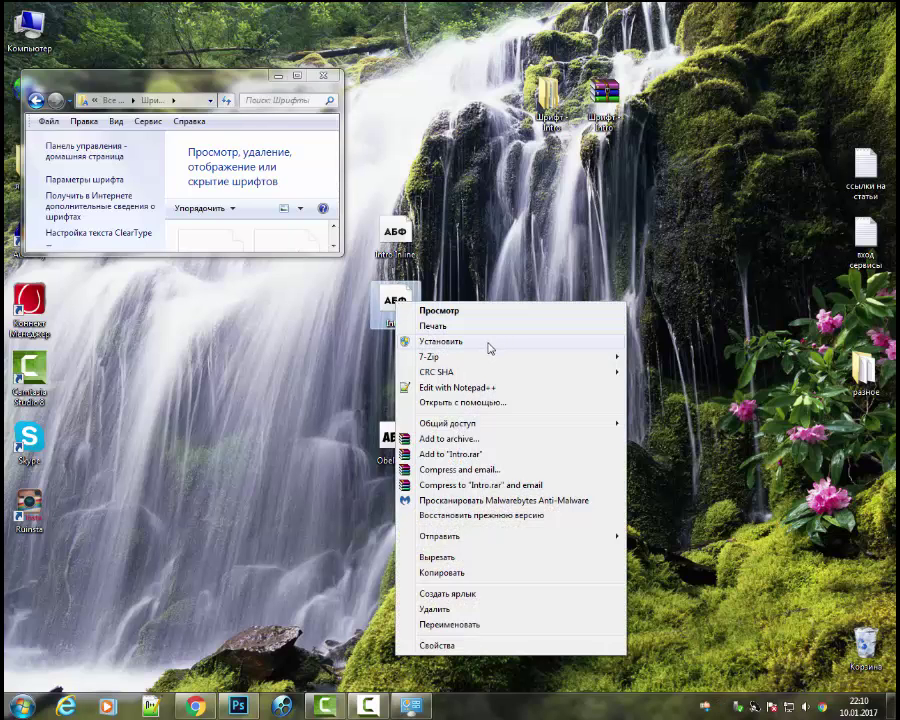
pyautogui.click(488, 341)
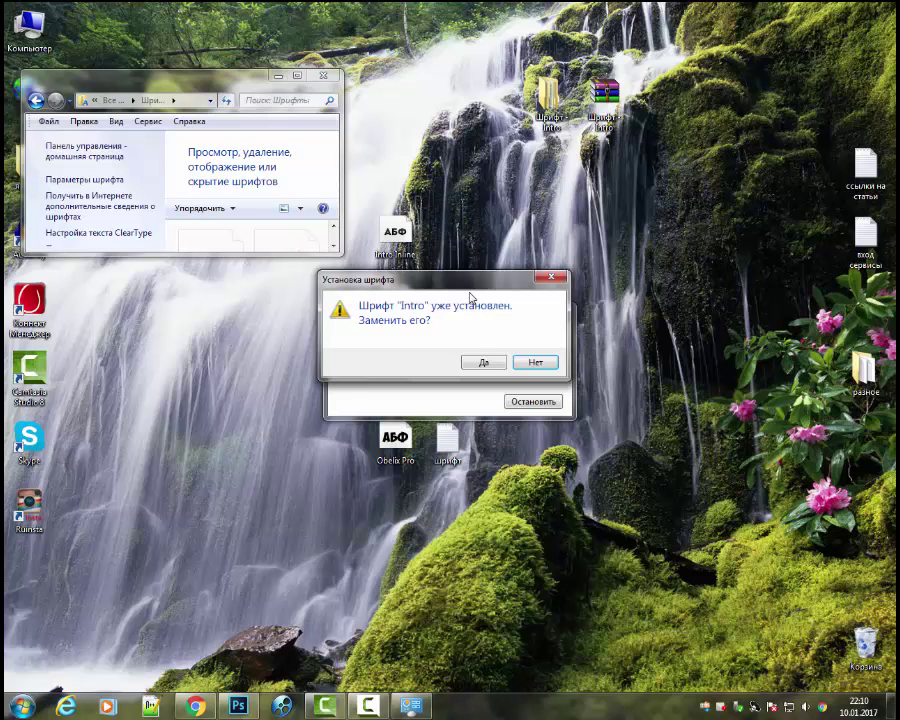
pyautogui.click(485, 365)
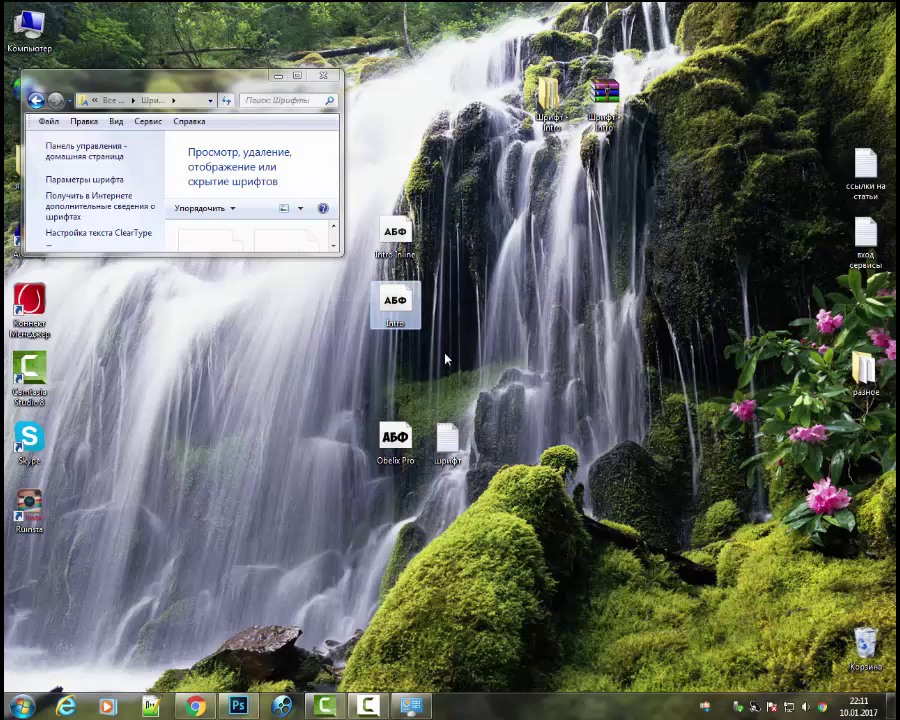
pyautogui.click(323, 75)
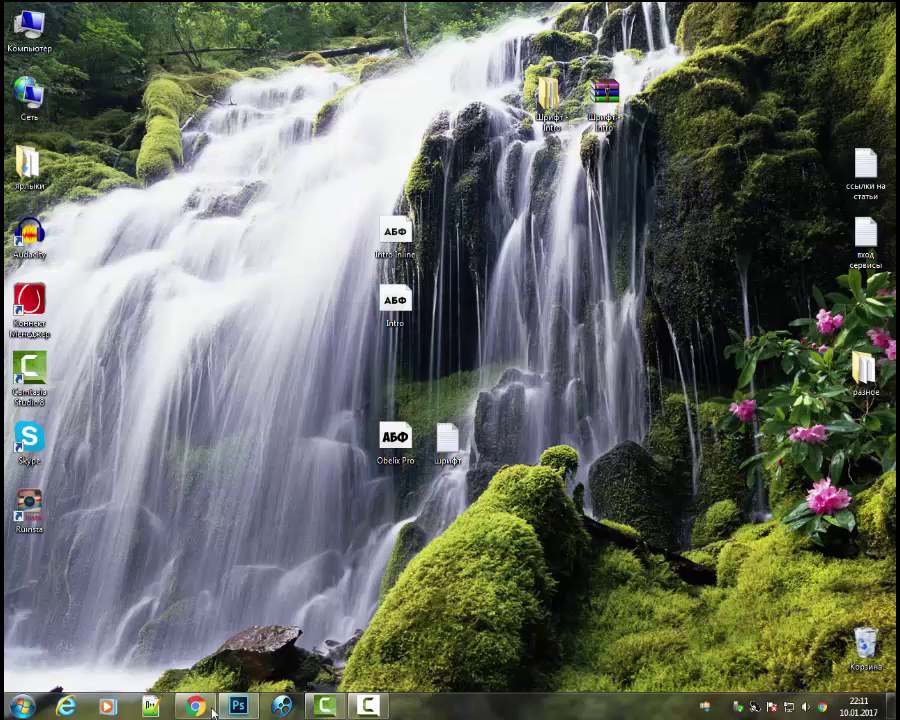
# Restore Photoshop, browse its font family list, then minimize it to the desktop.
pyautogui.click(238, 706)
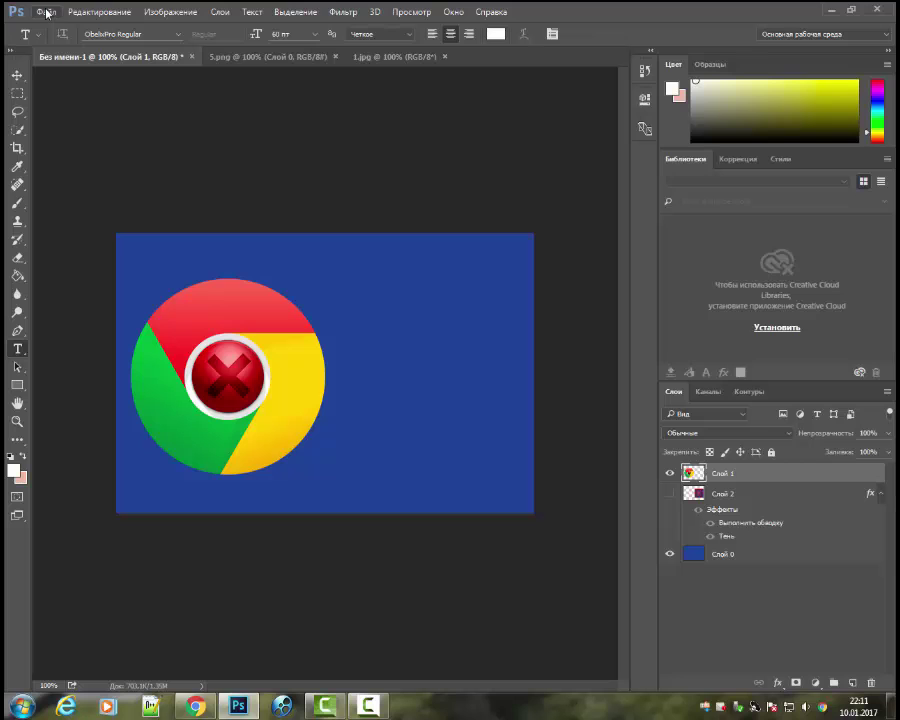
pyautogui.click(178, 35)
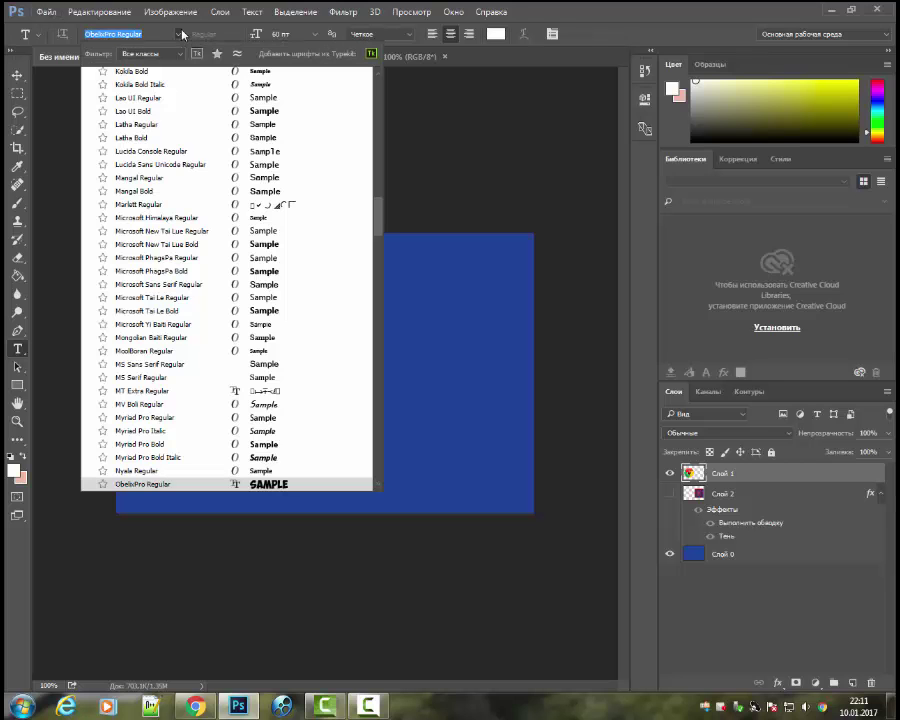
pyautogui.click(828, 10)
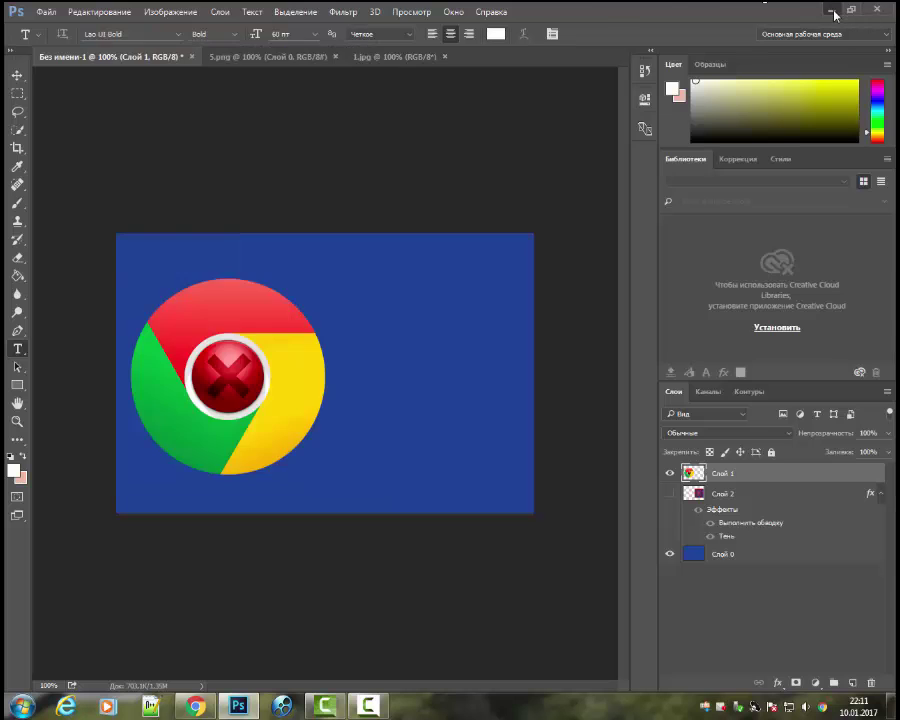
pyautogui.click(828, 10)
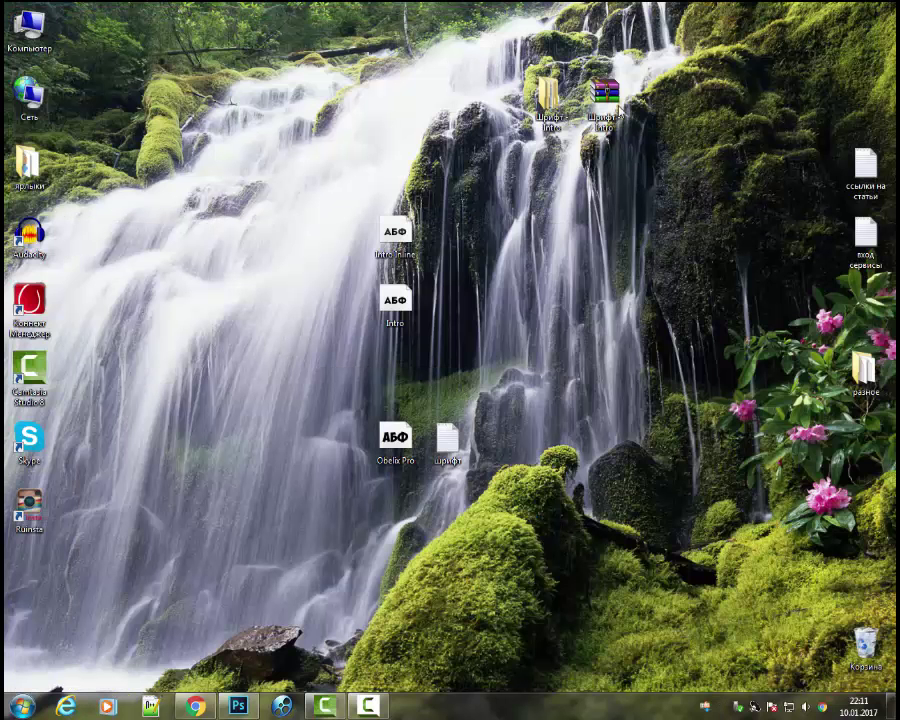
# Copy the Intro font file's name through Переименовать and switch back to Photoshop.
pyautogui.rightClick(397, 324)
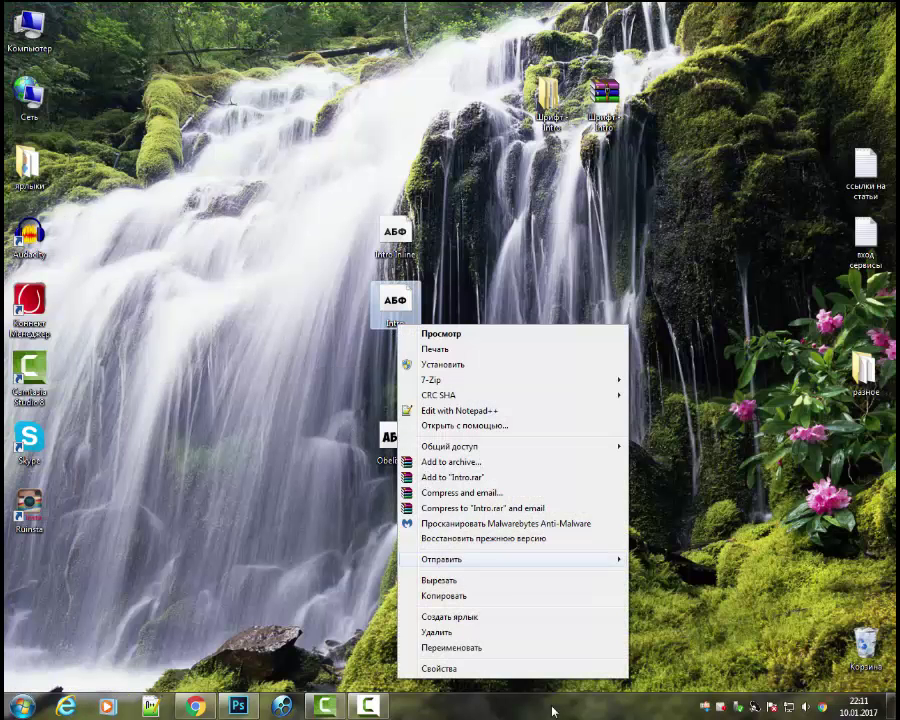
pyautogui.click(470, 648)
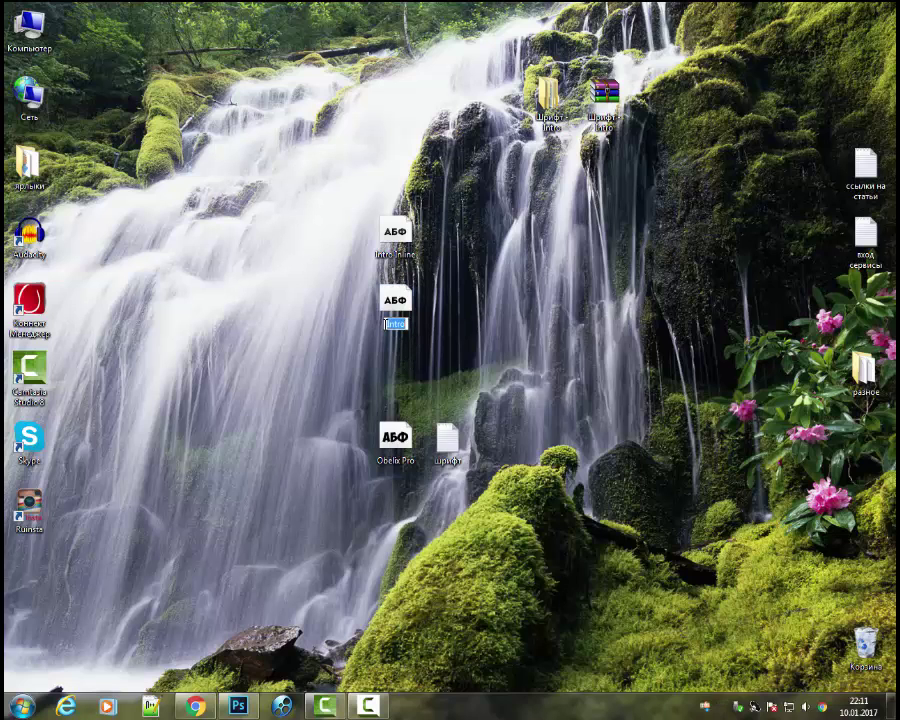
pyautogui.rightClick(392, 324)
pyautogui.click(536, 368)
pyautogui.click(239, 708)
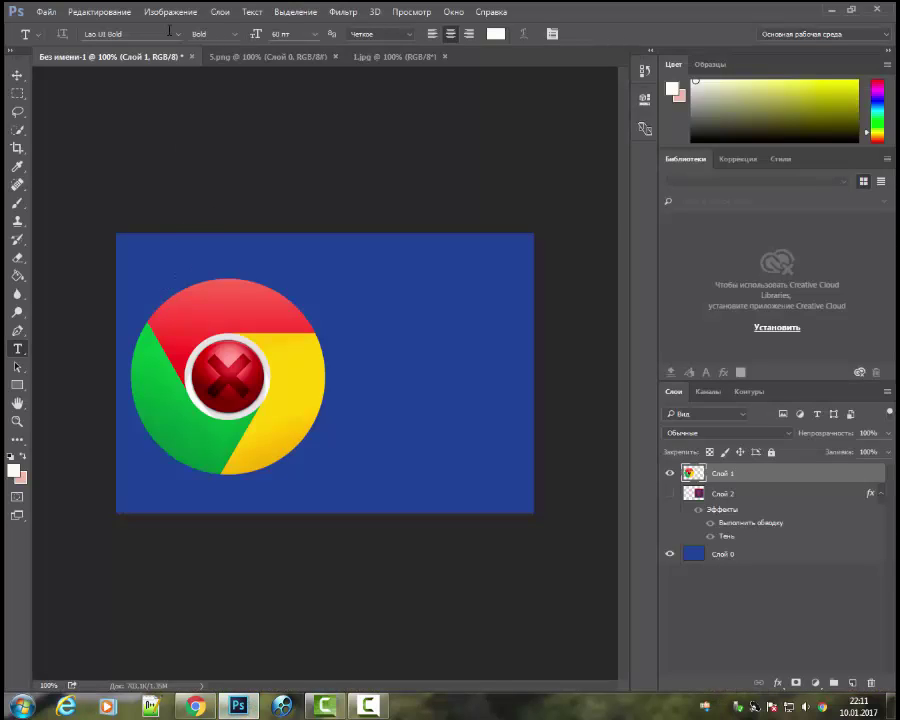
# Paste Intro into the font field, pick Intro Regular, and draw a text box above the logo.
pyautogui.click(130, 34)
pyautogui.rightClick(118, 35)
pyautogui.click(150, 93)
pyautogui.write('Intro')
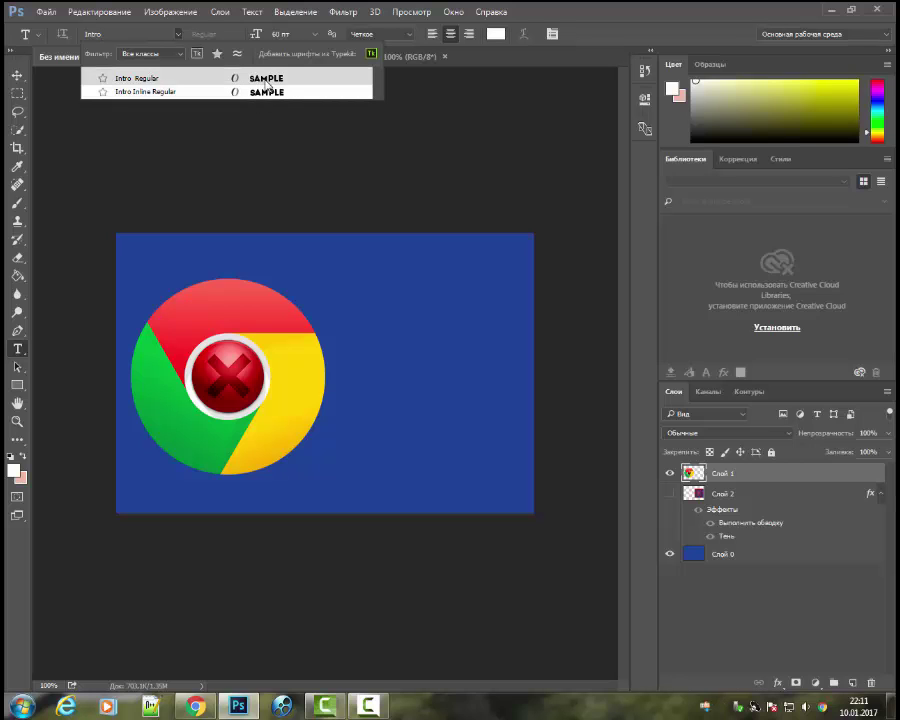
pyautogui.click(266, 82)
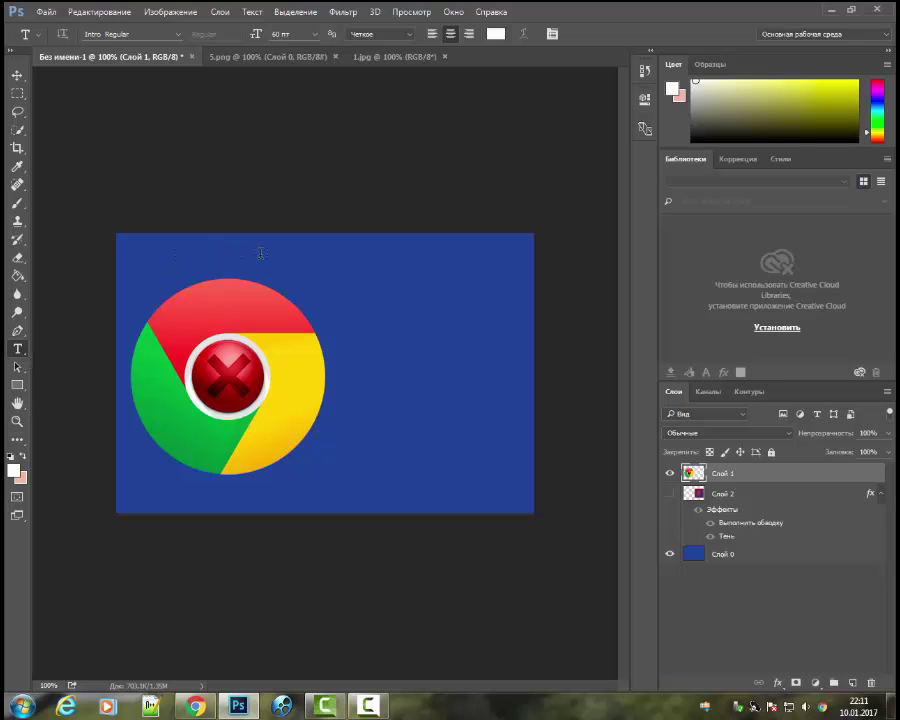
pyautogui.moveTo(260, 253); pyautogui.dragTo(529, 321)
# Paste the word 'Intro' into the text box and commit the text.
pyautogui.rightClick(396, 276)
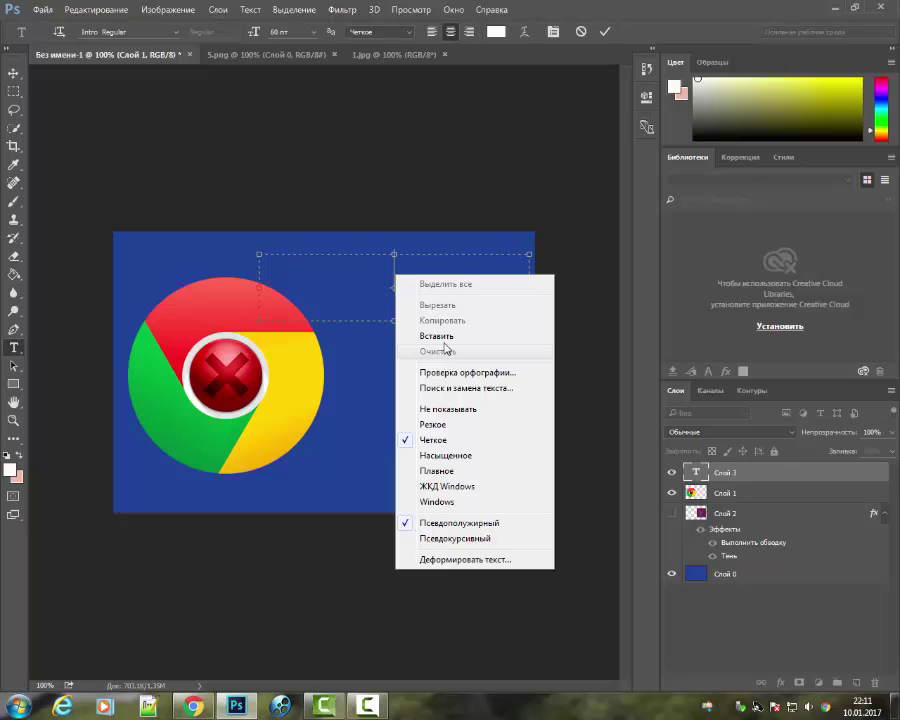
pyautogui.click(444, 337)
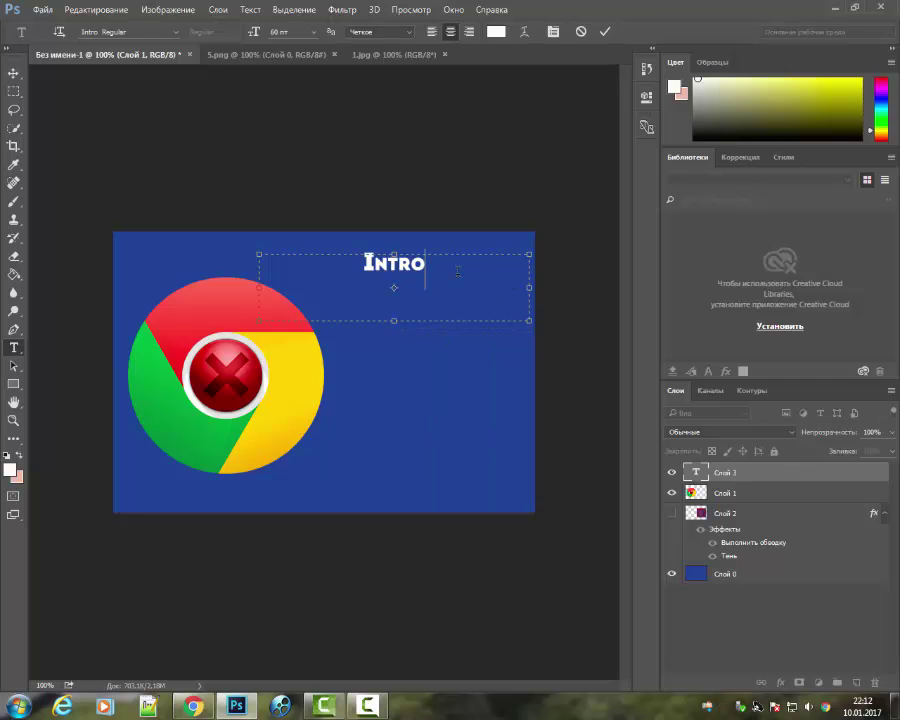
pyautogui.hotkey('ctrl', 'a')
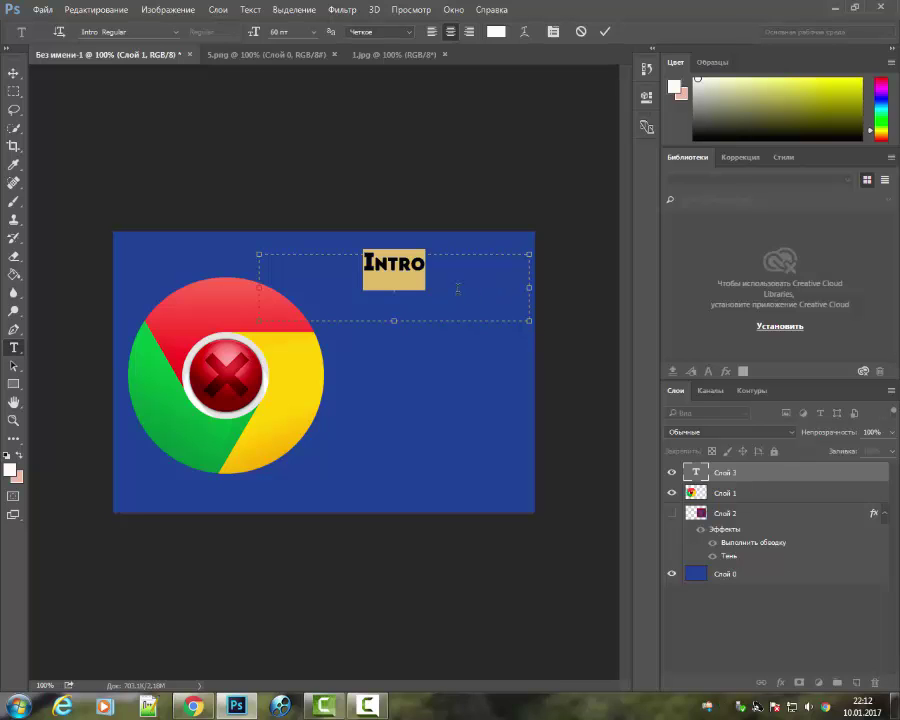
pyautogui.click(465, 292)
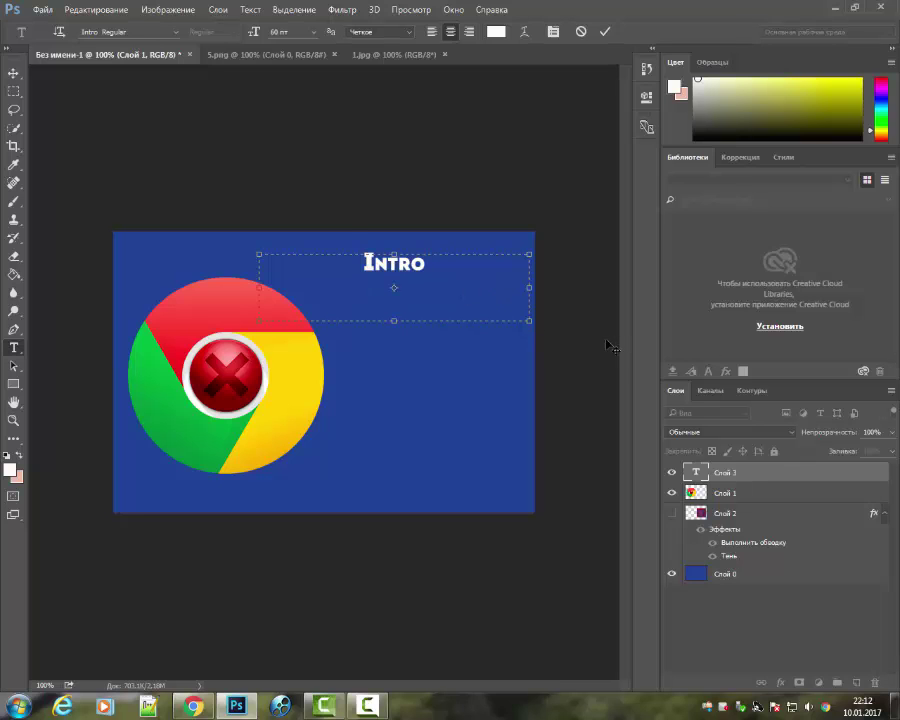
pyautogui.hotkey('ctrl', 'Return')
# Scale the Intro text up with Ctrl+T and place it beside the Chrome logo.
pyautogui.hotkey('ctrl', 't')
pyautogui.moveTo(424, 272); pyautogui.dragTo(424, 356)
pyautogui.moveTo(424, 306)
pyautogui.mouseDown()
pyautogui.moveTo(520, 306)
pyautogui.moveTo(418, 381)
pyautogui.moveTo(415, 396)
pyautogui.mouseUp()
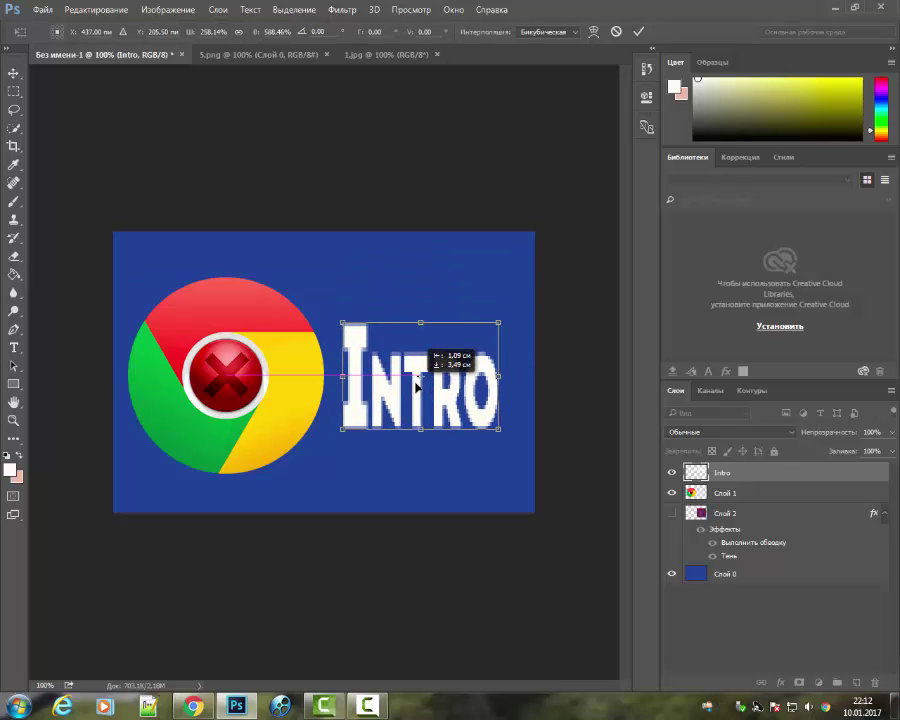
pyautogui.press('Return')
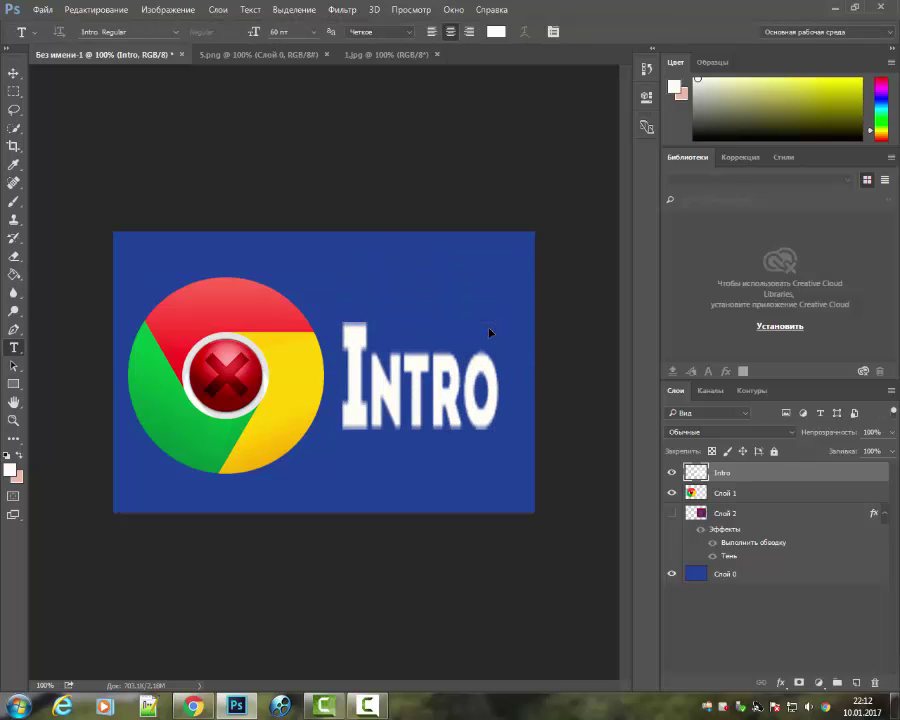